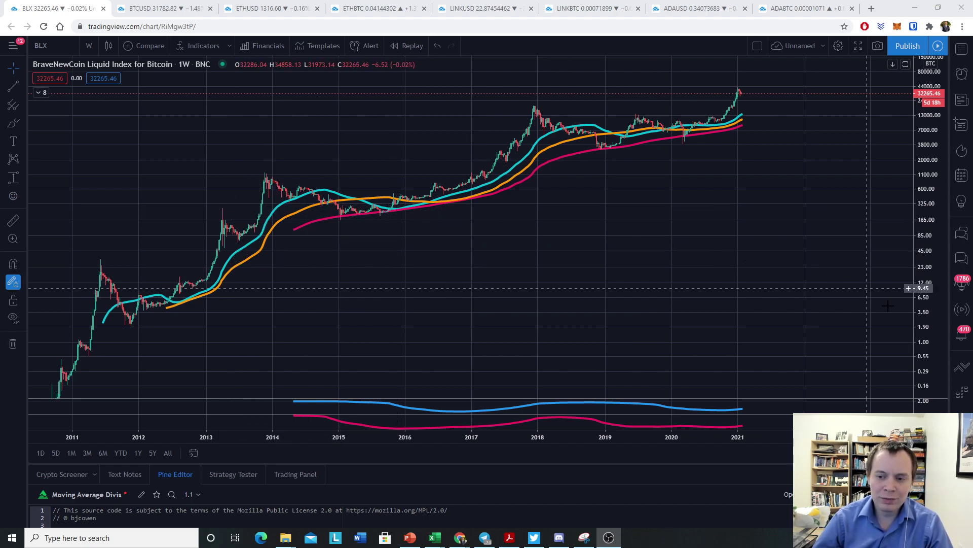
# Step: Fit the price scale to show the 2021 peak, then circle the 2014–2015 and 2018–2019 MA touches in orange
pyautogui.moveTo(400, 217); pyautogui.dragTo(673, 233)
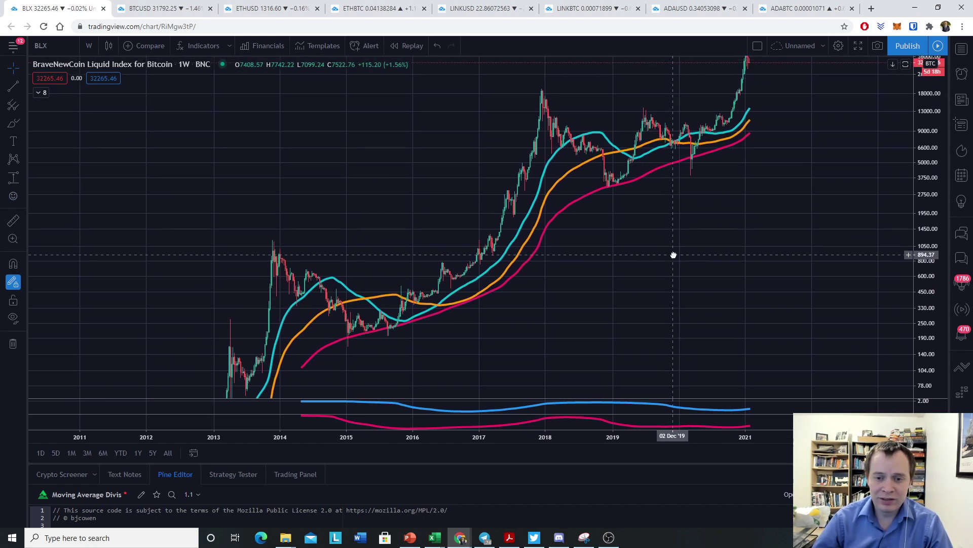
pyautogui.doubleClick(942, 163)
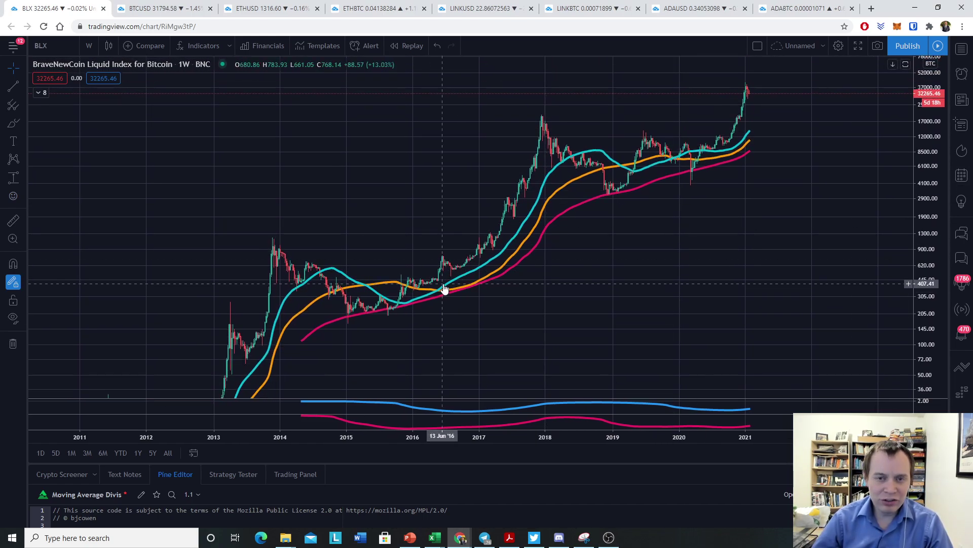
pyautogui.click(10, 125)
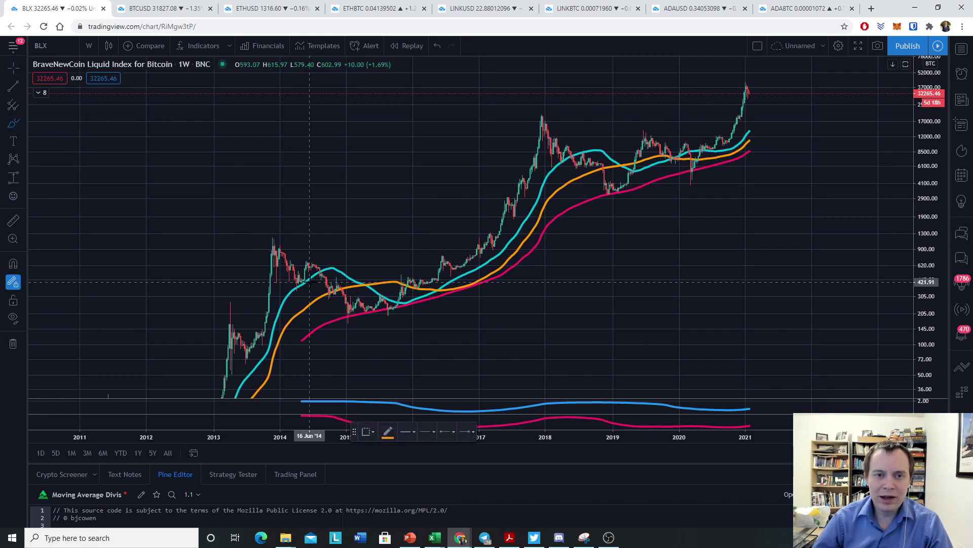
pyautogui.moveTo(309, 281)
pyautogui.mouseDown()
pyautogui.moveTo(298, 288)
pyautogui.moveTo(312, 278)
pyautogui.mouseUp()
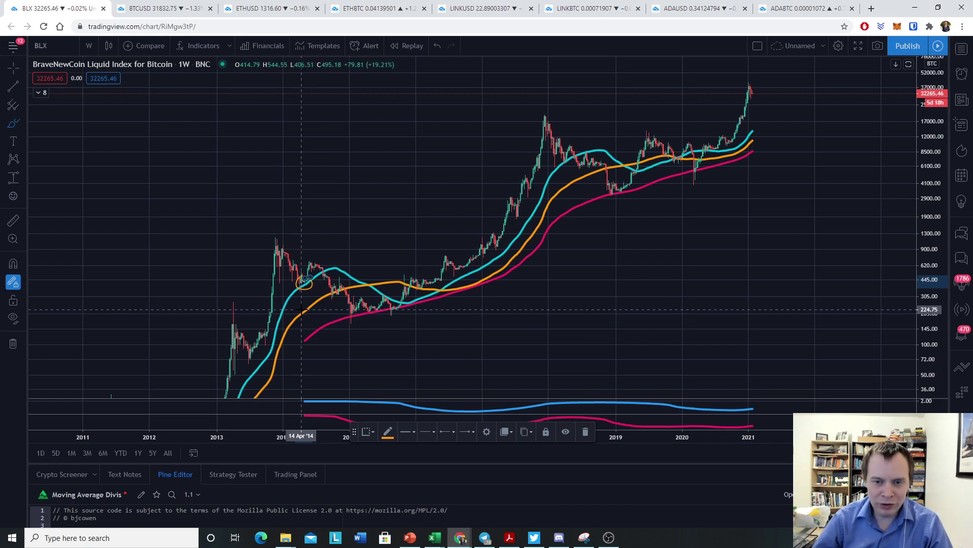
pyautogui.moveTo(581, 163)
pyautogui.mouseDown()
pyautogui.moveTo(560, 151)
pyautogui.moveTo(554, 161)
pyautogui.moveTo(568, 158)
pyautogui.mouseUp()
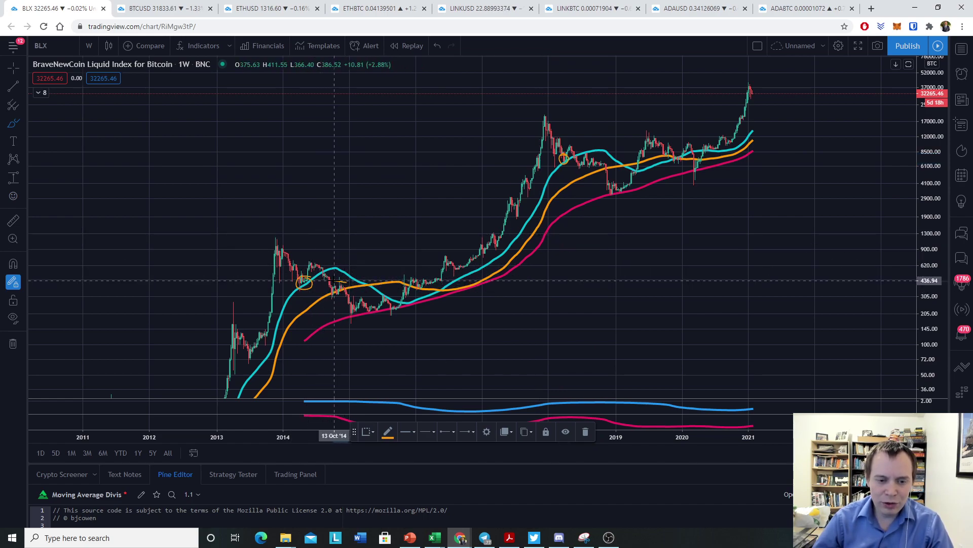
pyautogui.moveTo(347, 282)
pyautogui.mouseDown()
pyautogui.moveTo(327, 295)
pyautogui.moveTo(345, 282)
pyautogui.mouseUp()
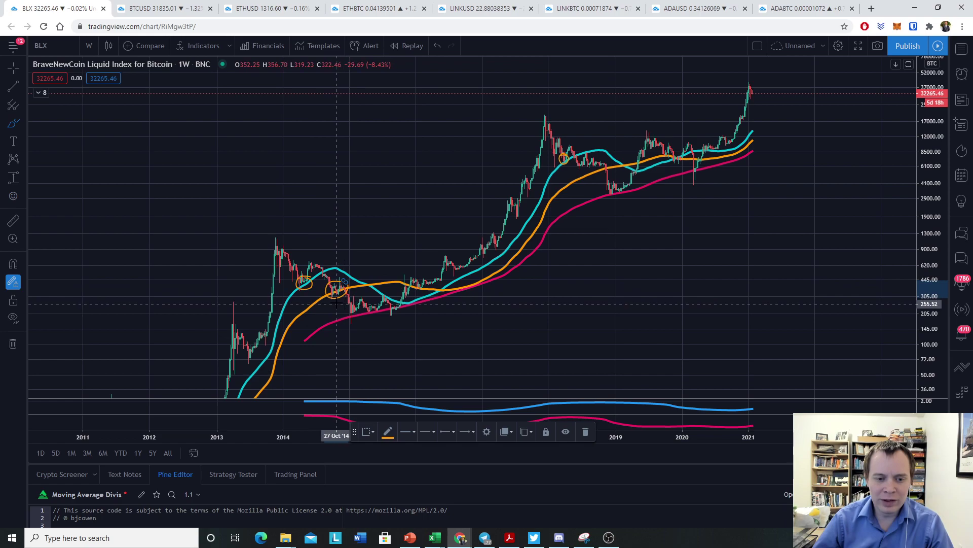
pyautogui.moveTo(608, 161)
pyautogui.mouseDown()
pyautogui.moveTo(595, 166)
pyautogui.moveTo(613, 166)
pyautogui.mouseUp()
pyautogui.moveTo(376, 303)
pyautogui.mouseDown()
pyautogui.moveTo(355, 300)
pyautogui.moveTo(339, 317)
pyautogui.moveTo(394, 304)
pyautogui.moveTo(358, 300)
pyautogui.mouseUp()
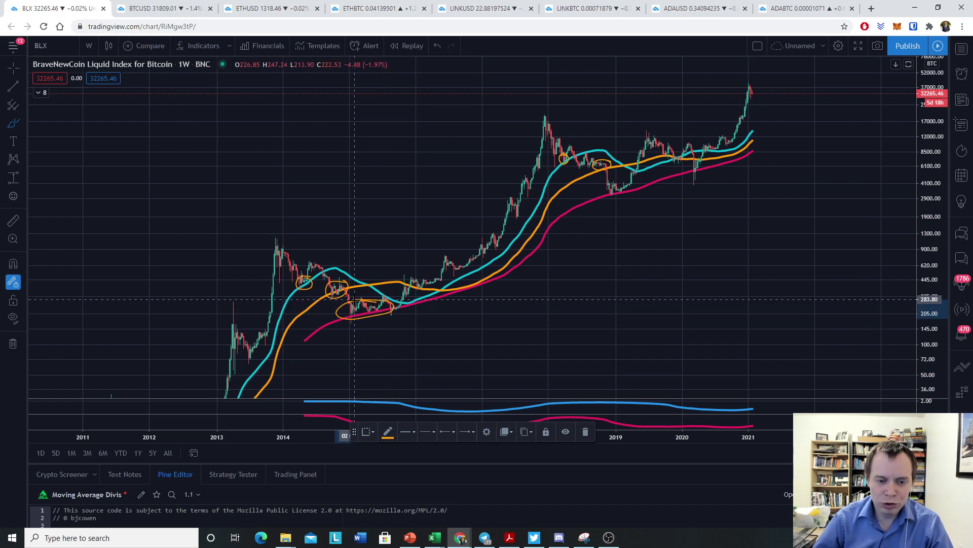
pyautogui.moveTo(634, 182)
pyautogui.mouseDown()
pyautogui.moveTo(606, 192)
pyautogui.moveTo(631, 187)
pyautogui.moveTo(620, 181)
pyautogui.mouseUp()
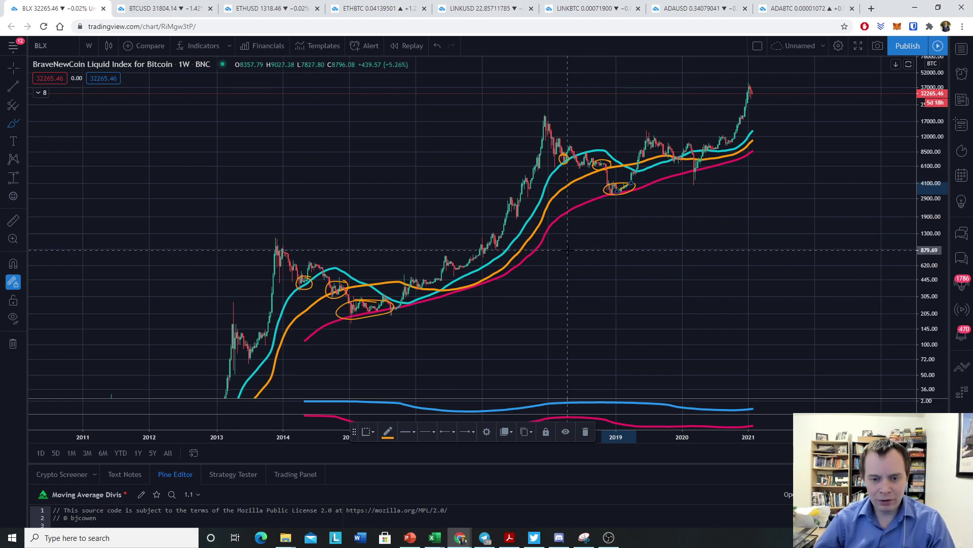
# Step: Clear all orange circles and enlarge the ratio pane so the blue curve spans 1.05–1.95
pyautogui.rightClick(568, 252)
pyautogui.click(626, 461)
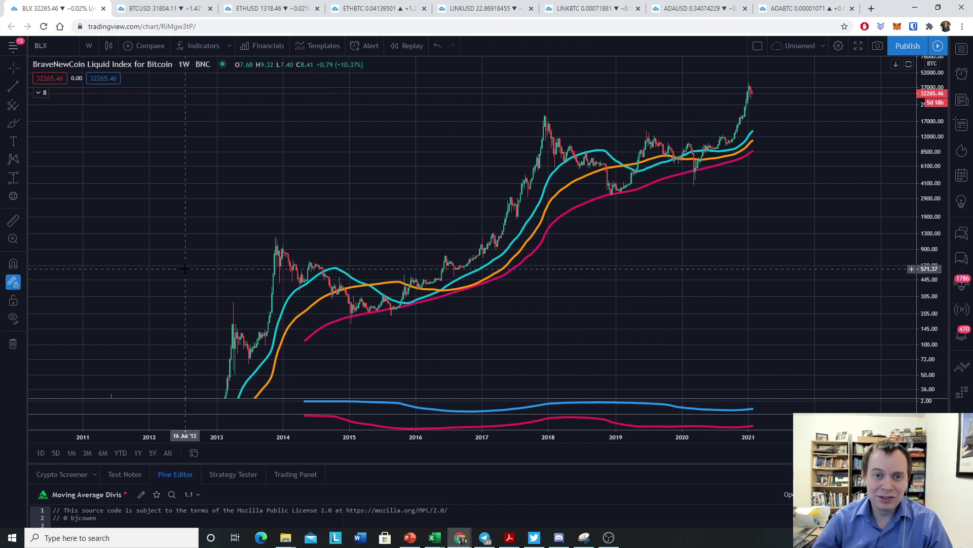
pyautogui.click(23, 68)
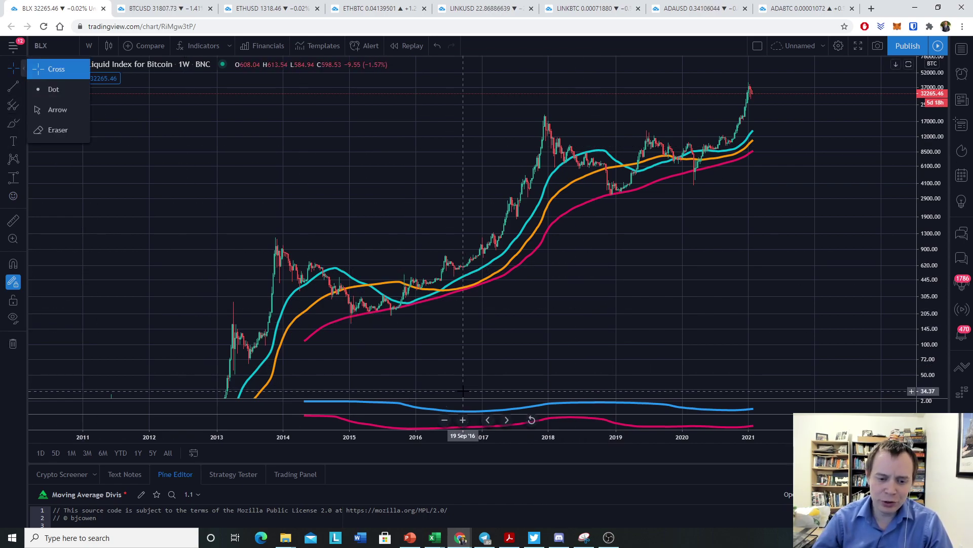
pyautogui.moveTo(460, 399); pyautogui.dragTo(459, 393)
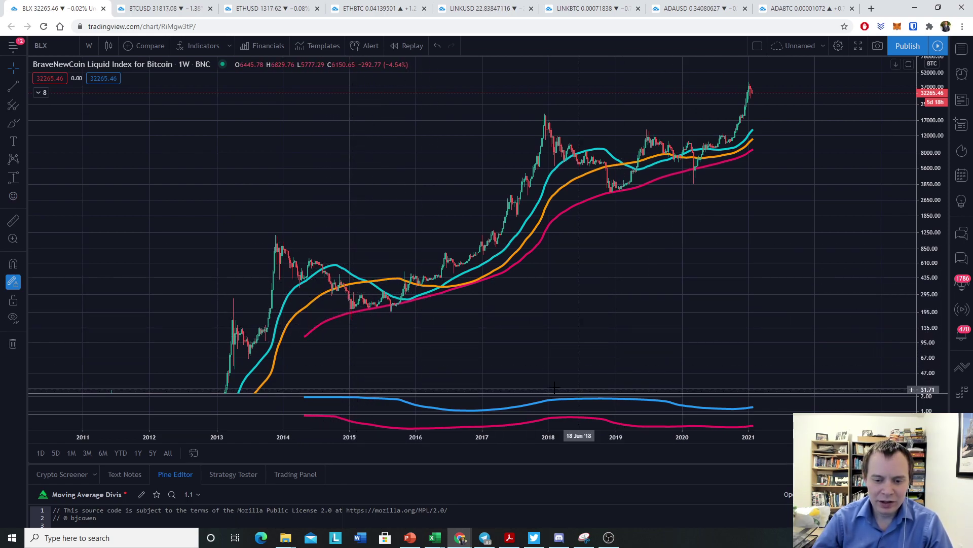
pyautogui.moveTo(524, 394); pyautogui.dragTo(533, 133)
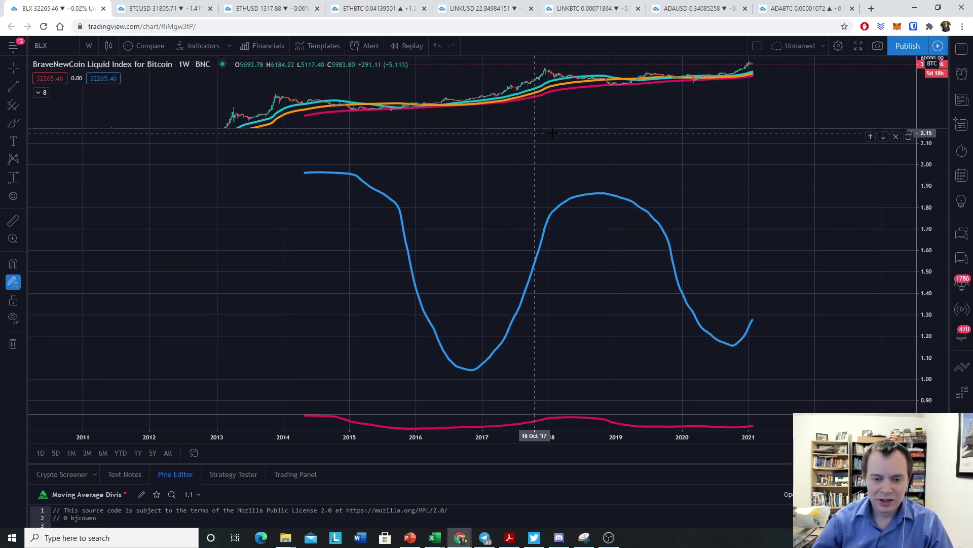
# Step: Draw yellow trendlines into 2023–2024: one falling across the blue curve's highs, one rising under its lows
pyautogui.moveTo(776, 213); pyautogui.dragTo(566, 221)
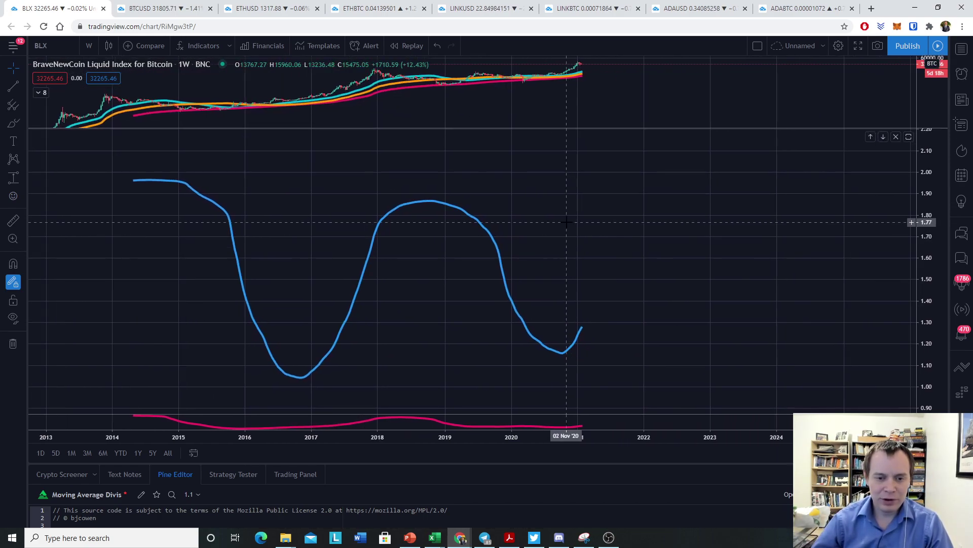
pyautogui.click(13, 86)
pyautogui.click(138, 177)
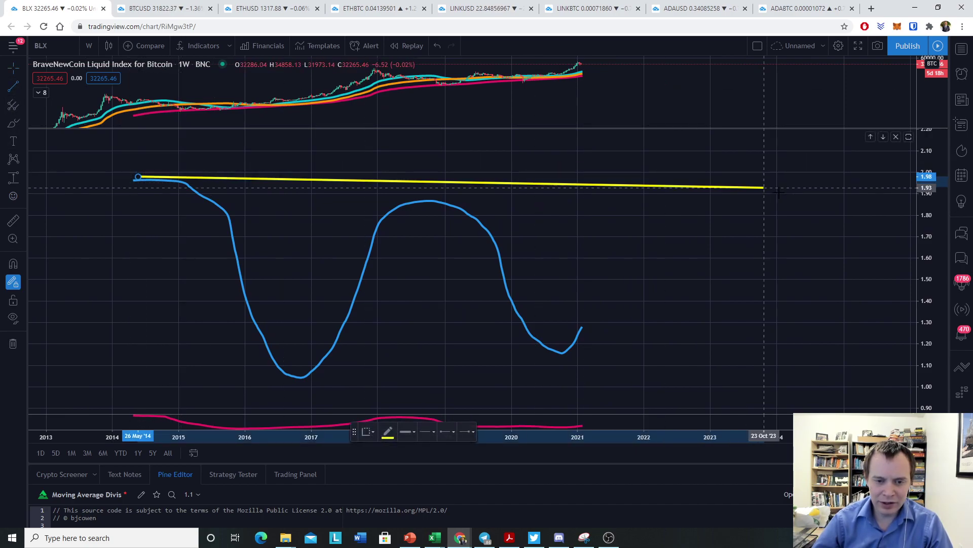
pyautogui.click(830, 236)
pyautogui.click(175, 401)
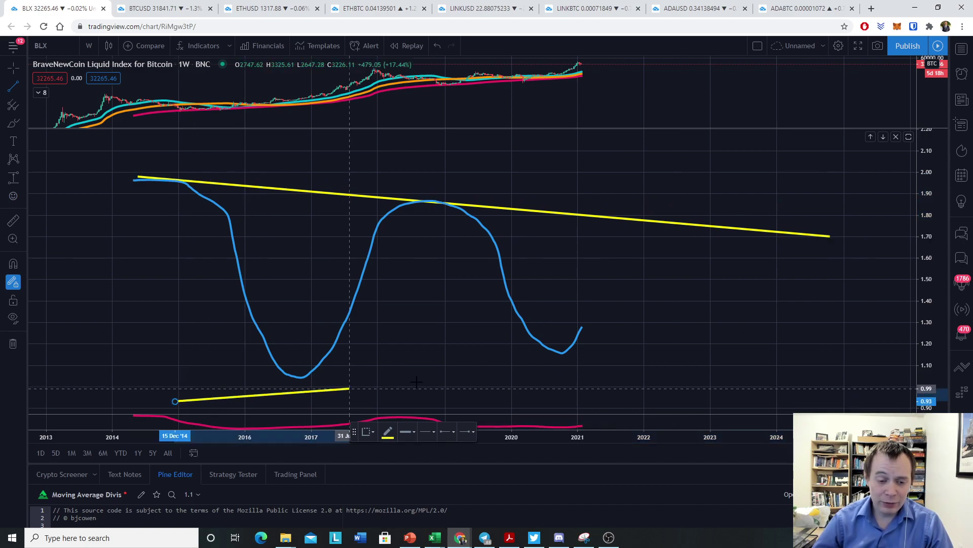
pyautogui.click(858, 320)
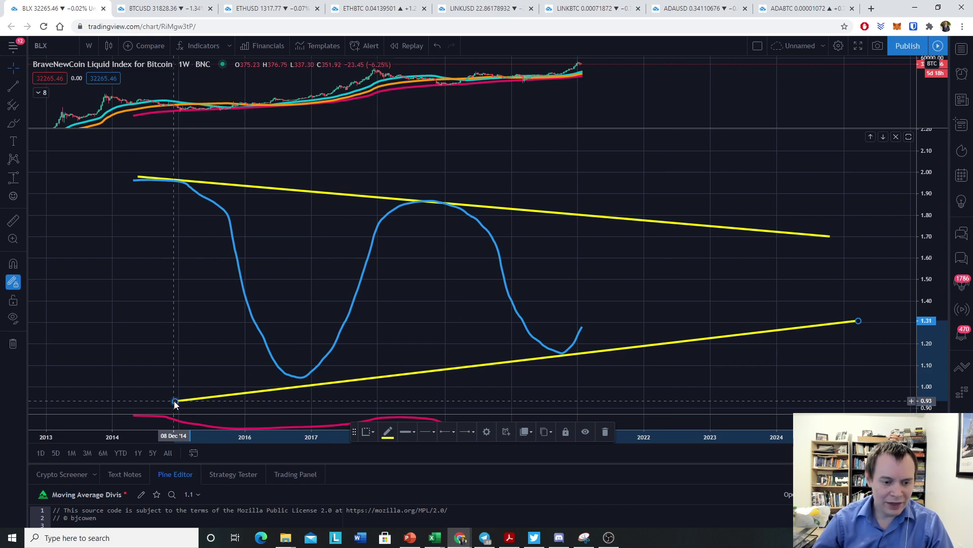
pyautogui.moveTo(174, 401); pyautogui.dragTo(169, 393)
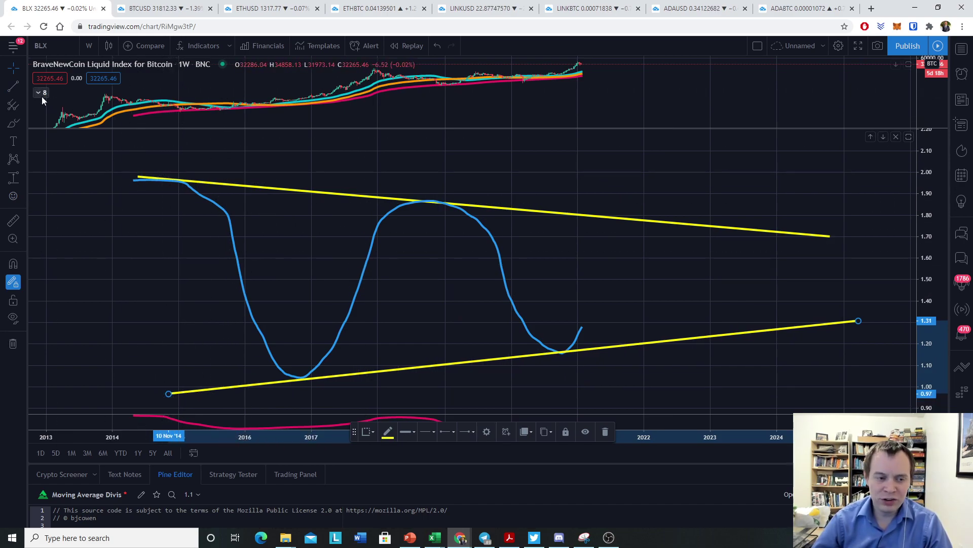
pyautogui.click(14, 125)
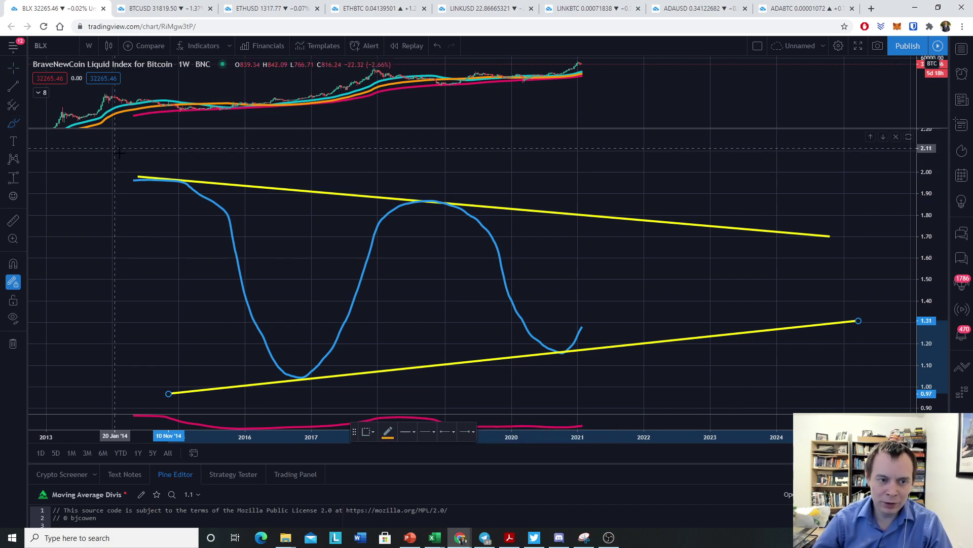
# Step: Circle the blue curve's 2014 and 2018 upper-trendline touches in orange, and heighten the price pane
pyautogui.moveTo(155, 168); pyautogui.dragTo(156, 172)
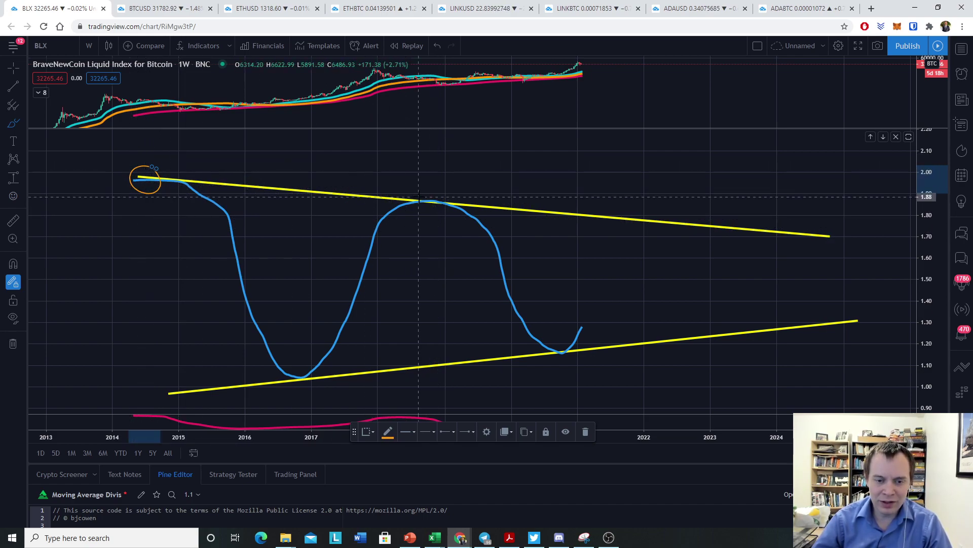
pyautogui.moveTo(443, 194)
pyautogui.mouseDown()
pyautogui.moveTo(422, 205)
pyautogui.moveTo(444, 206)
pyautogui.moveTo(437, 189)
pyautogui.mouseUp()
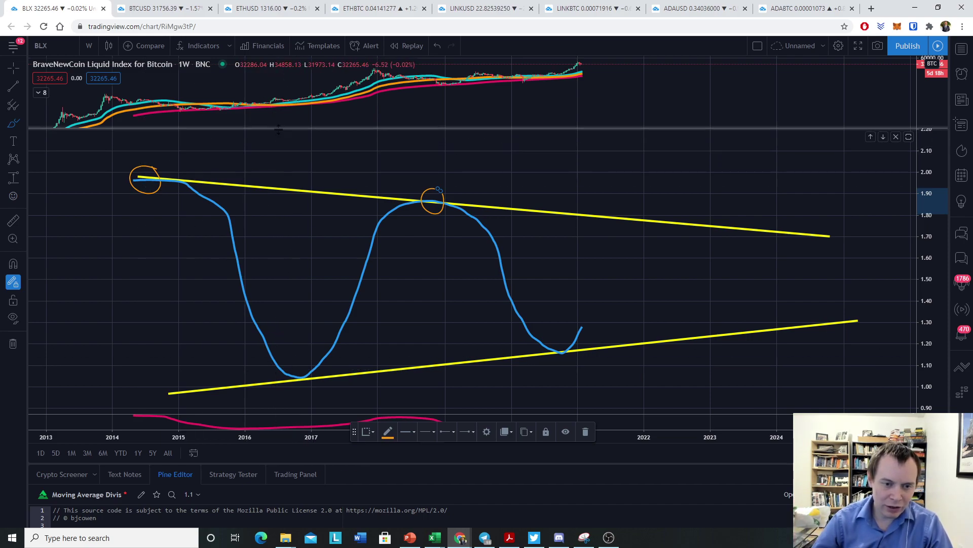
pyautogui.moveTo(279, 128); pyautogui.dragTo(327, 300)
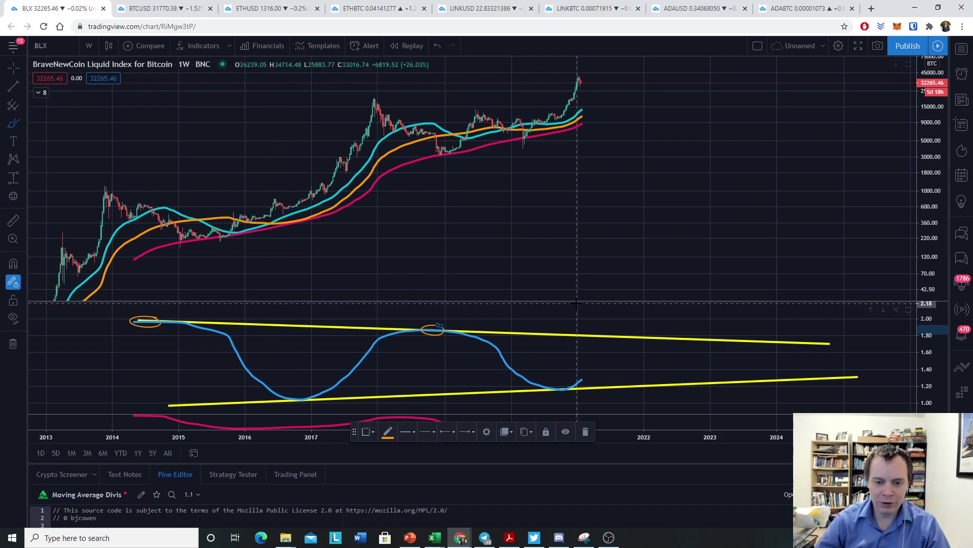
# Step: Enlarge the ratio pane and circle in orange the blue curve's late-2016 low on the lower trendline
pyautogui.moveTo(577, 302); pyautogui.dragTo(582, 252)
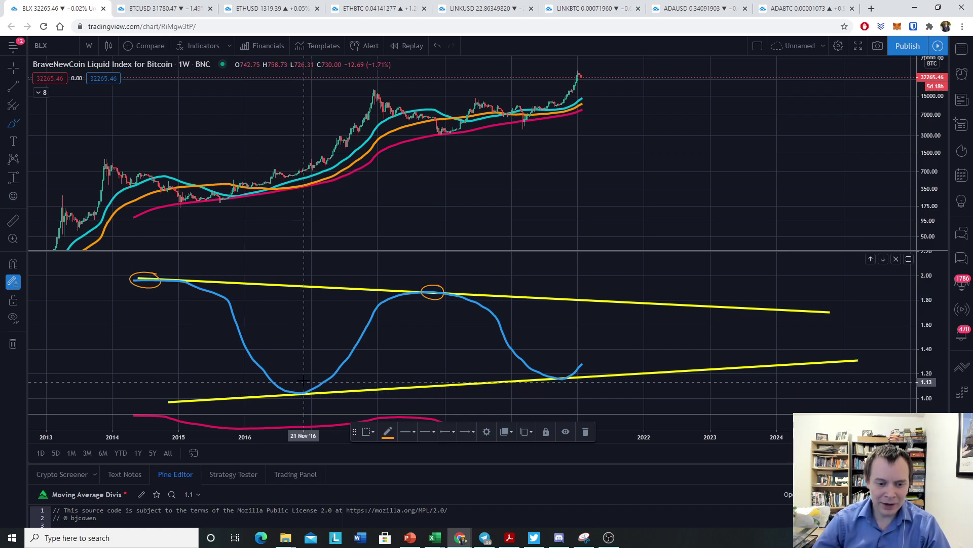
pyautogui.moveTo(302, 381)
pyautogui.mouseDown()
pyautogui.moveTo(300, 400)
pyautogui.moveTo(300, 380)
pyautogui.mouseUp()
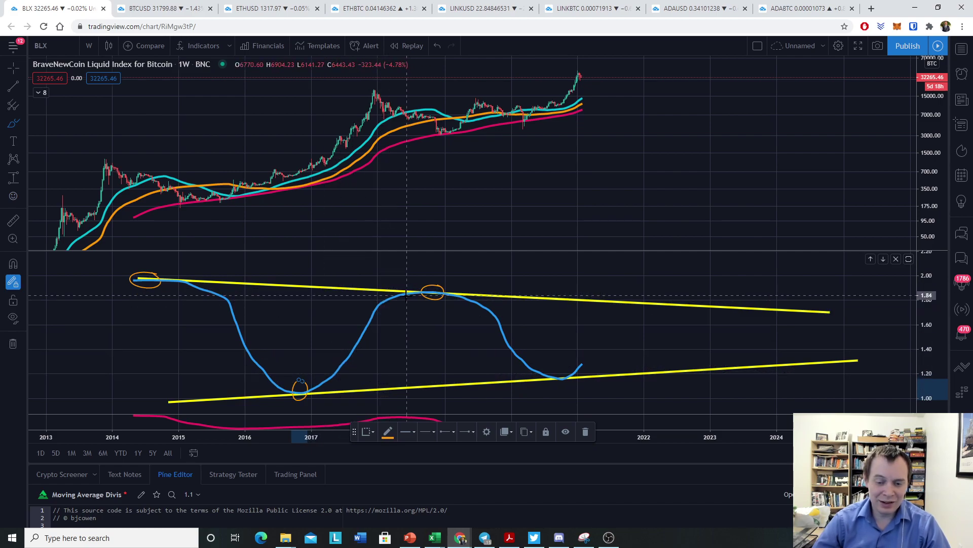
# Step: Raise the pane divider to heighten the ratio pane, then select the lower yellow trendline
pyautogui.moveTo(557, 249); pyautogui.dragTo(558, 183)
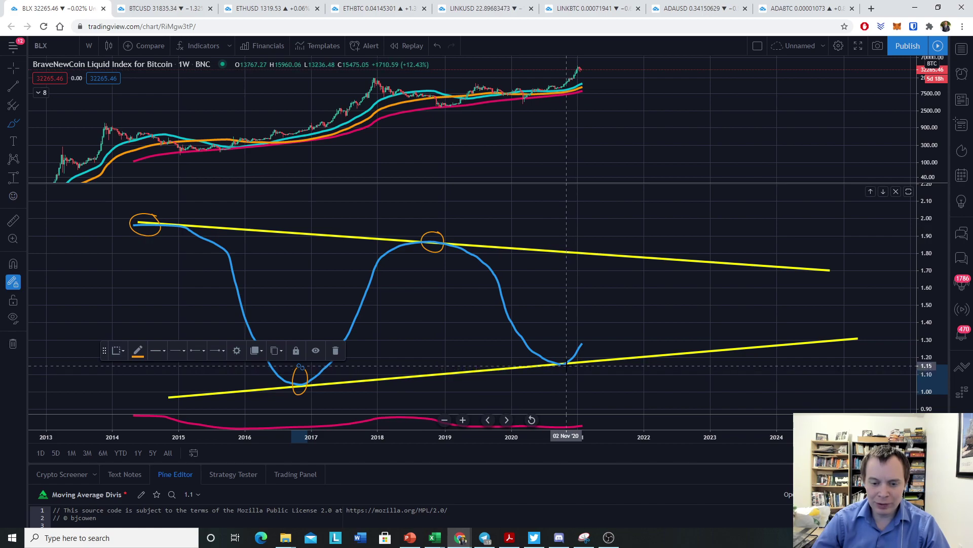
pyautogui.click(565, 364)
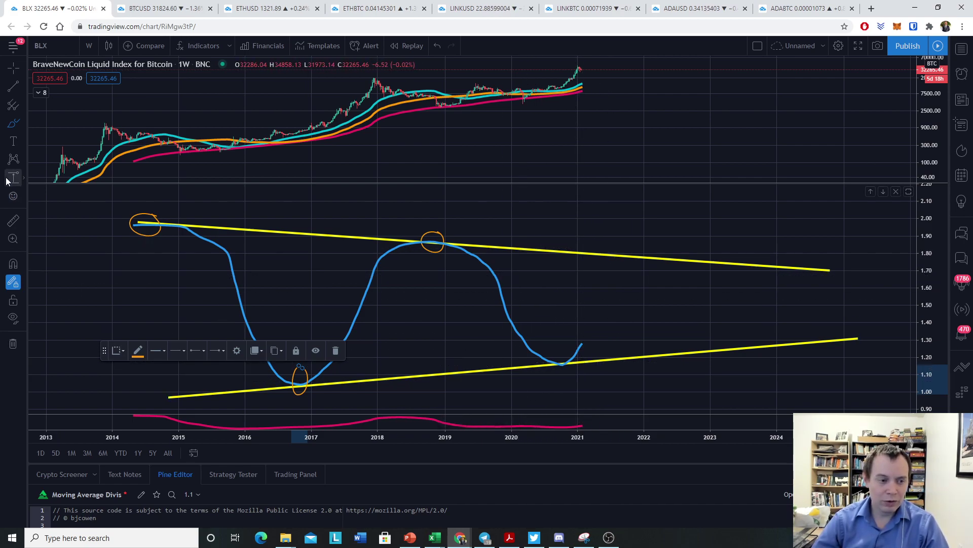
# Step: Circle the blue curve's late-2020 low in orange and draw a 65° angle line along the 2017 rise
pyautogui.click(22, 123)
pyautogui.moveTo(567, 359)
pyautogui.mouseDown()
pyautogui.moveTo(561, 372)
pyautogui.moveTo(568, 360)
pyautogui.mouseUp()
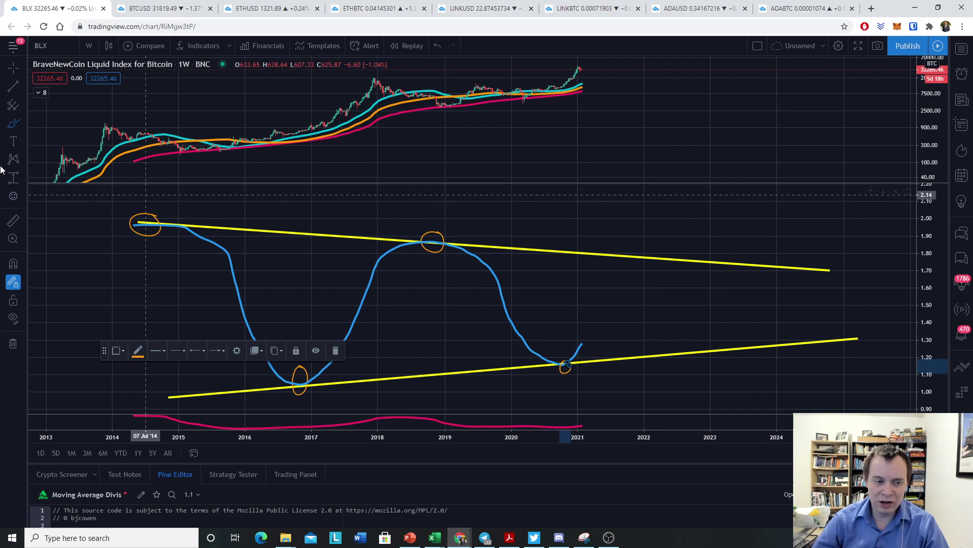
pyautogui.click(23, 86)
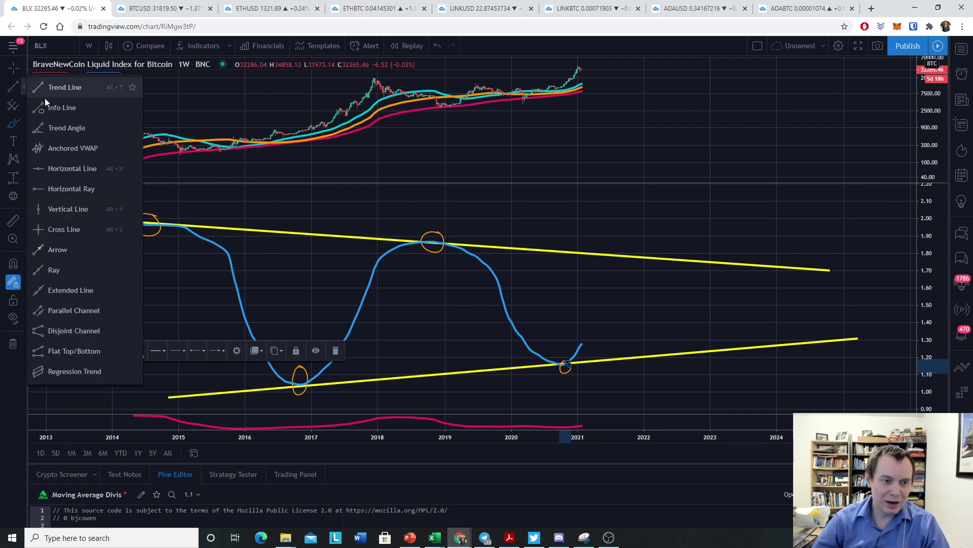
pyautogui.click(61, 85)
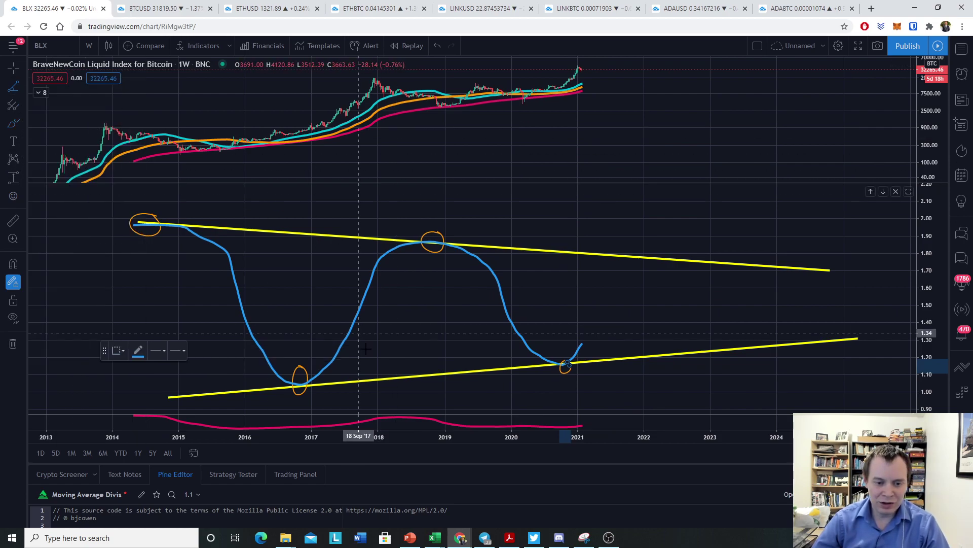
pyautogui.click(331, 361)
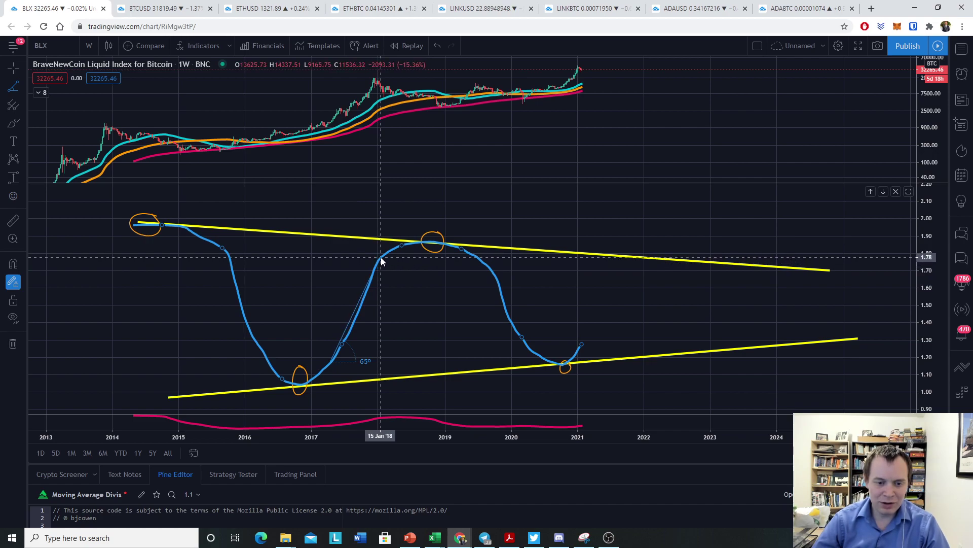
pyautogui.click(381, 259)
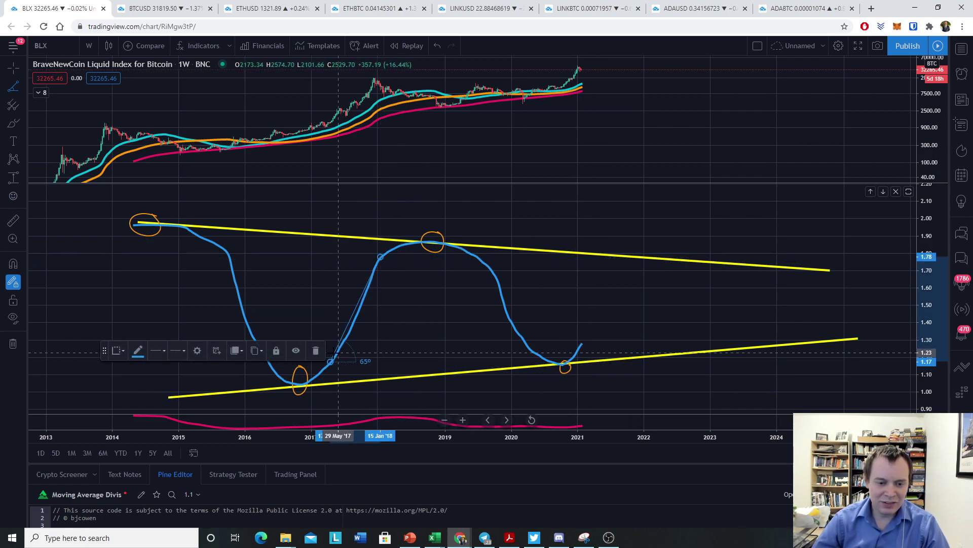
pyautogui.click(571, 361)
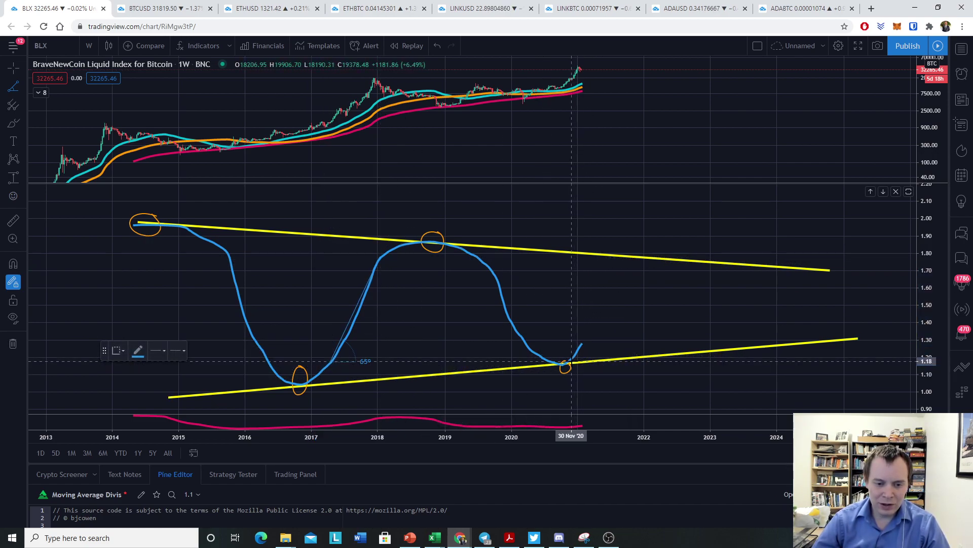
# Step: Draw a trial angle line from the late-2020 low to about 1.54, delete it, and reselect the 65° line
pyautogui.click(571, 361)
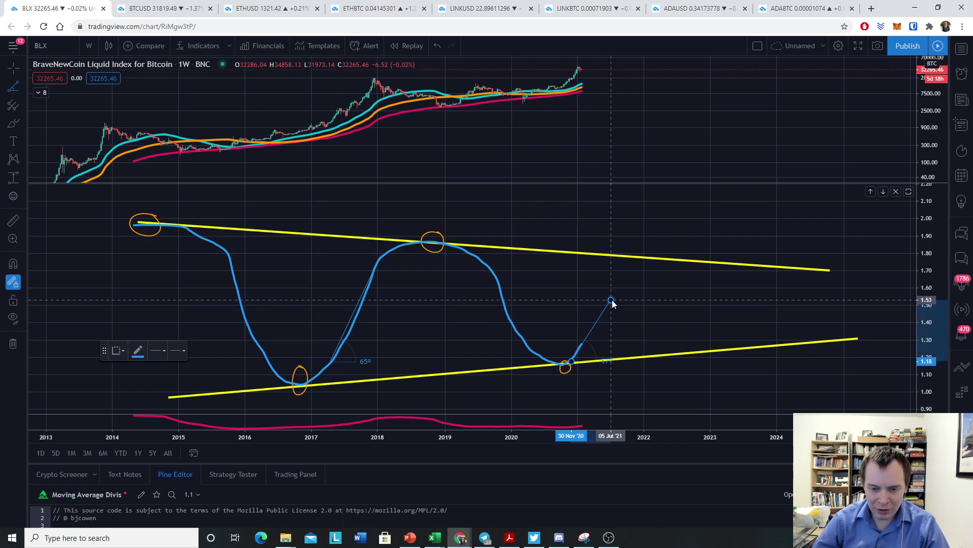
pyautogui.click(612, 300)
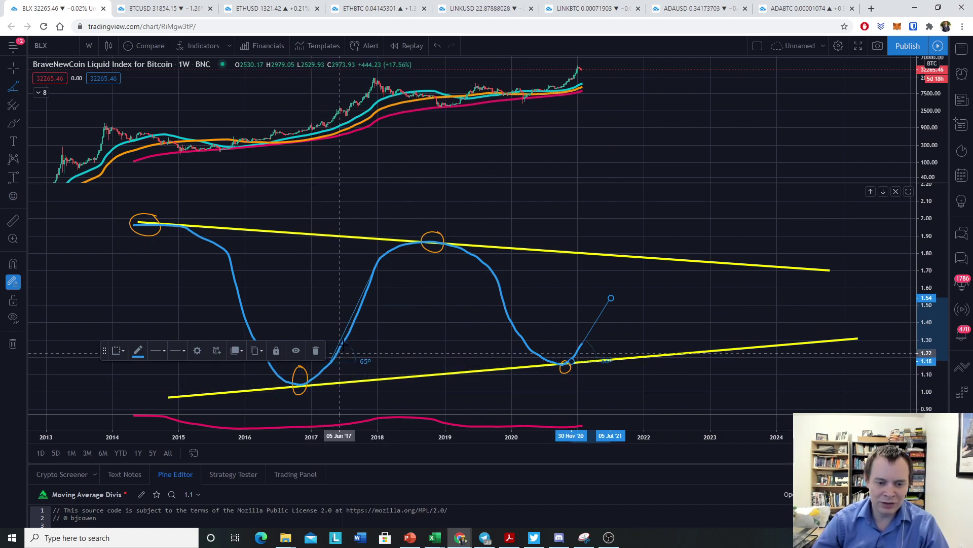
pyautogui.click(316, 350)
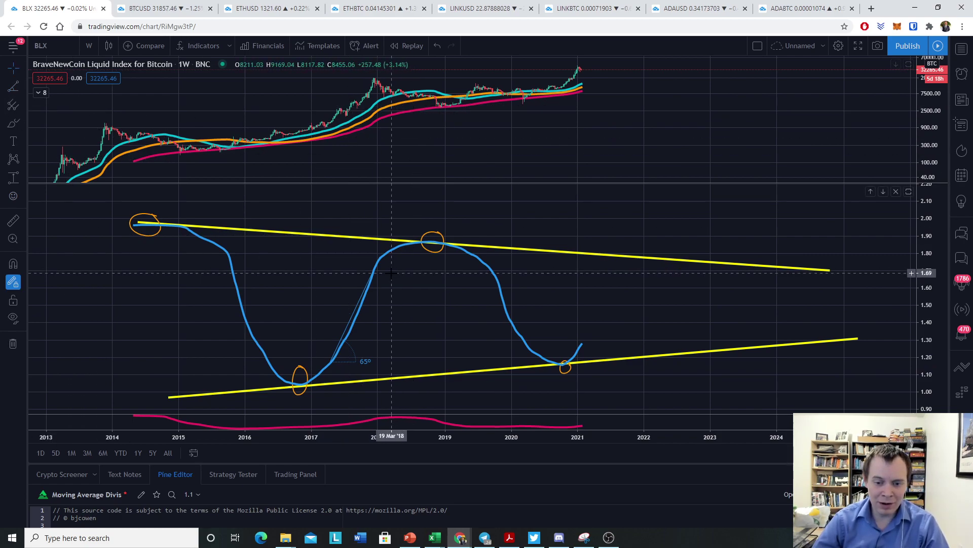
pyautogui.click(354, 366)
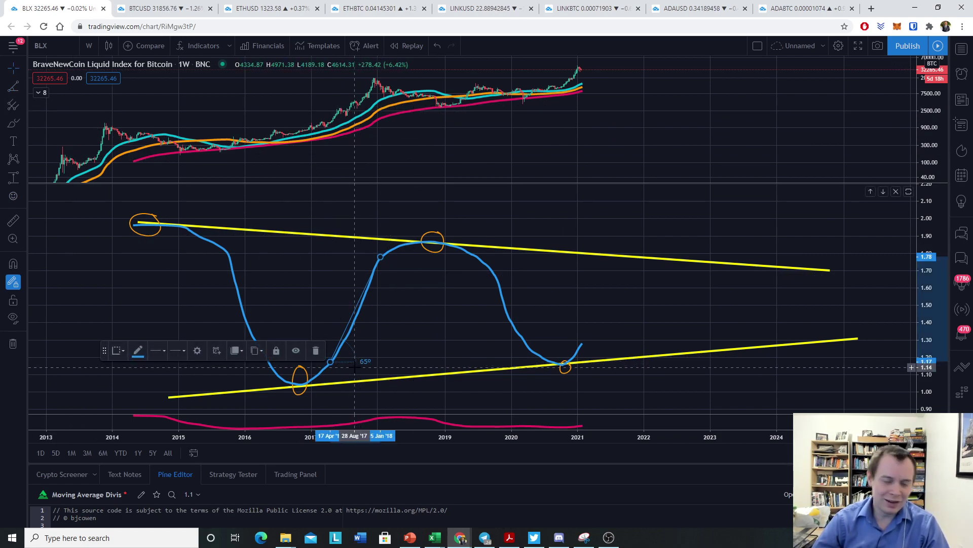
# Step: Delete the 65° angle line and brush an orange projection of the blue curve between the trendlines into 2025
pyautogui.press('Delete')
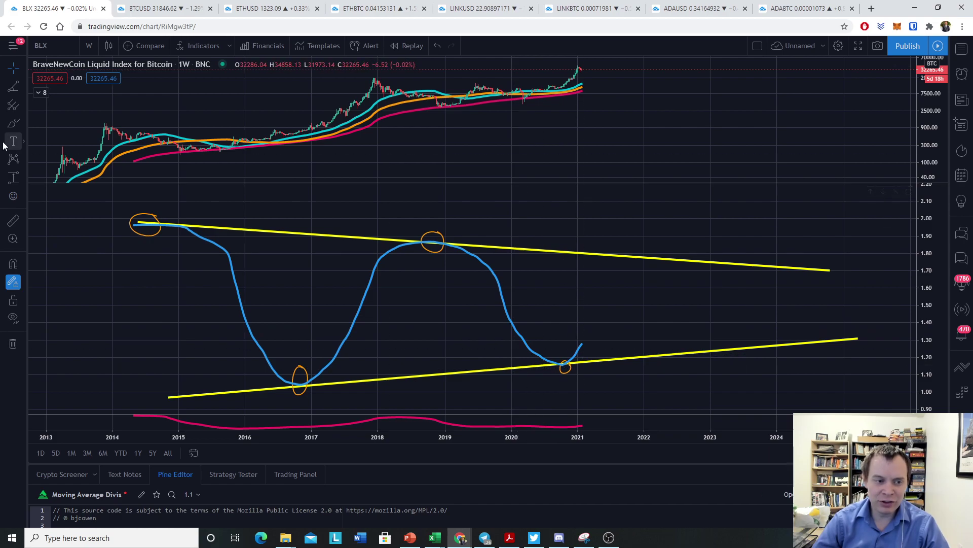
pyautogui.click(14, 123)
pyautogui.moveTo(581, 348)
pyautogui.mouseDown()
pyautogui.moveTo(654, 276)
pyautogui.moveTo(713, 263)
pyautogui.moveTo(809, 342)
pyautogui.moveTo(847, 286)
pyautogui.moveTo(930, 317)
pyautogui.mouseUp()
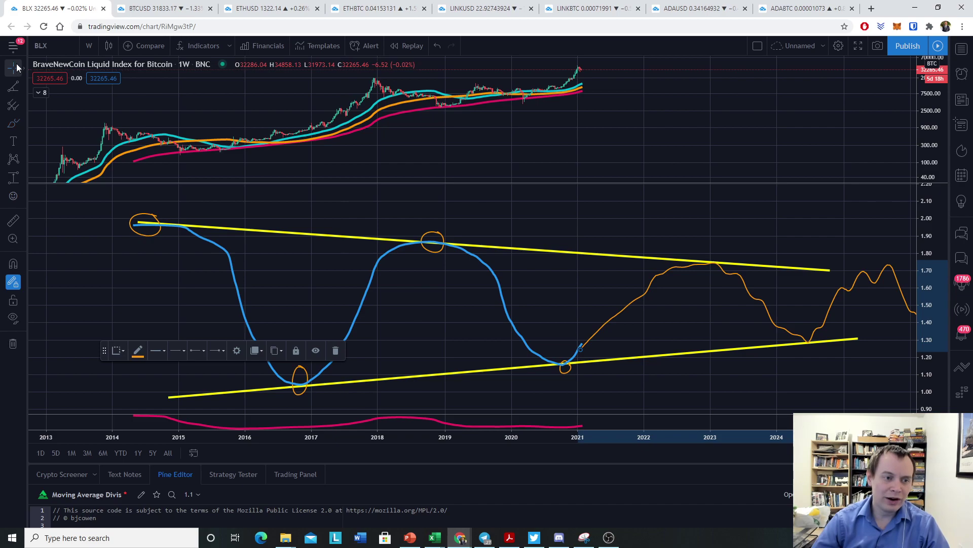
pyautogui.moveTo(658, 290); pyautogui.dragTo(321, 316)
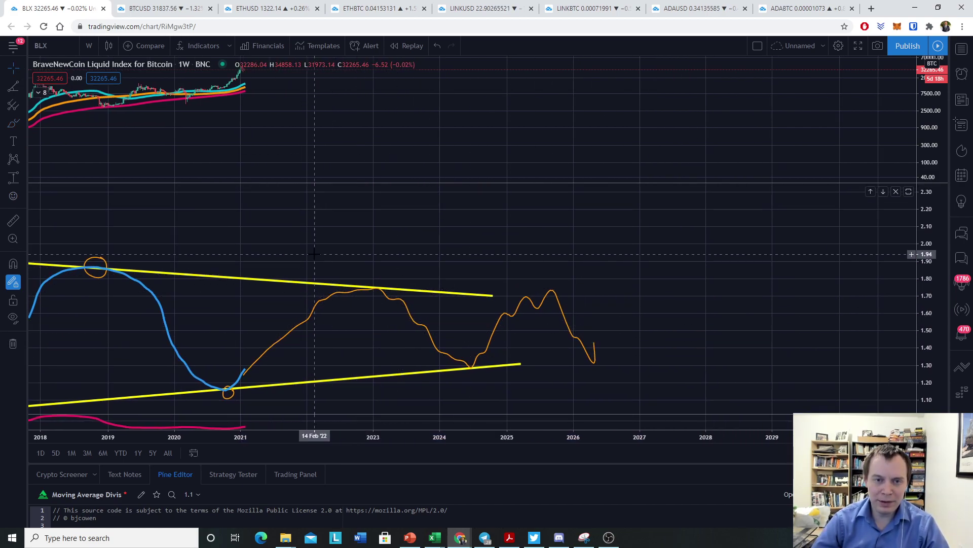
pyautogui.moveTo(311, 254); pyautogui.dragTo(628, 258)
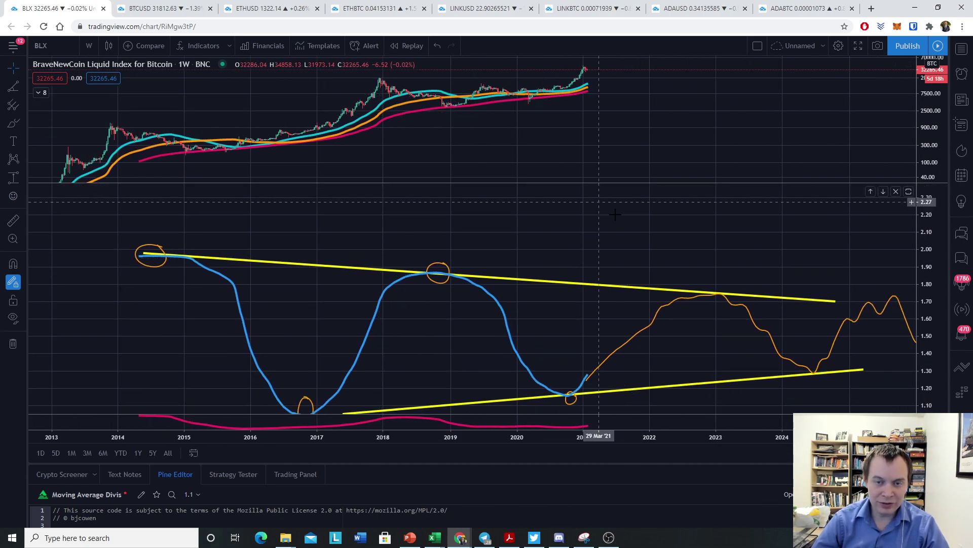
pyautogui.moveTo(720, 219); pyautogui.dragTo(626, 228)
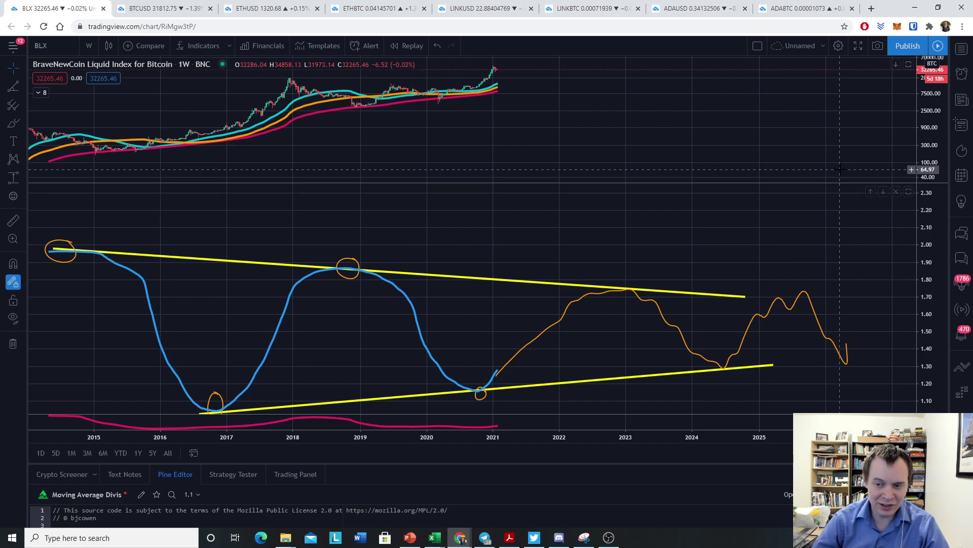
# Step: Close the blue ratio pane, enlarge the pink ratio pane, and hide the Pine Editor
pyautogui.click(896, 192)
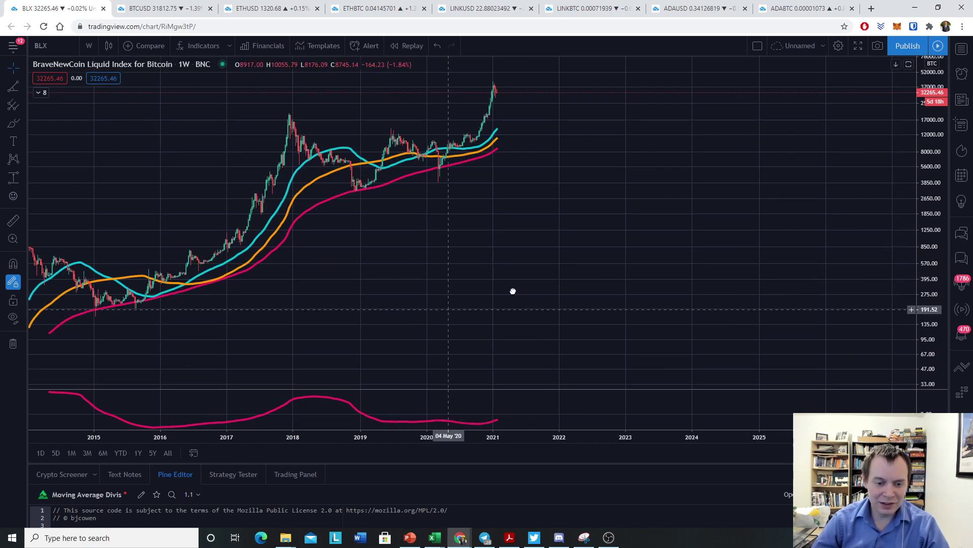
pyautogui.moveTo(285, 289); pyautogui.dragTo(555, 345)
pyautogui.moveTo(551, 386); pyautogui.dragTo(559, 208)
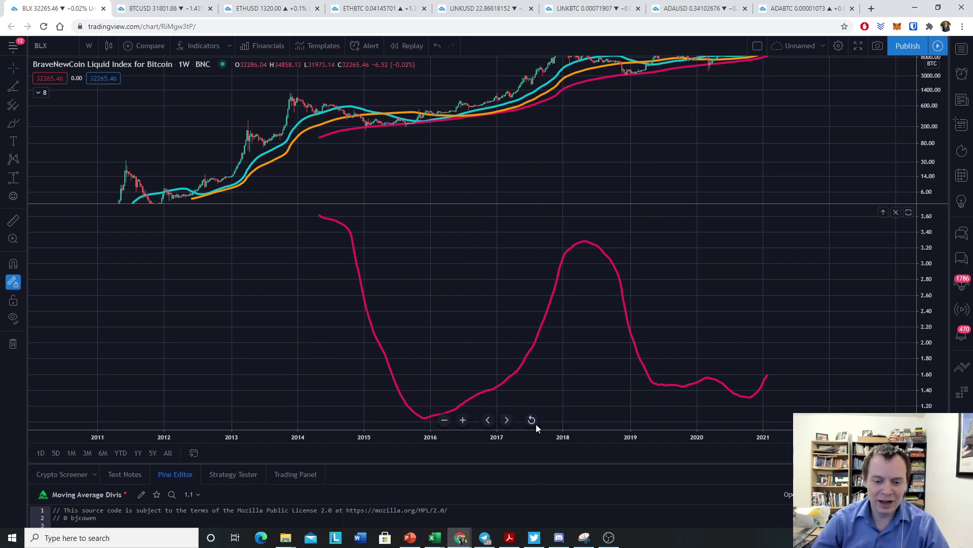
pyautogui.click(552, 475)
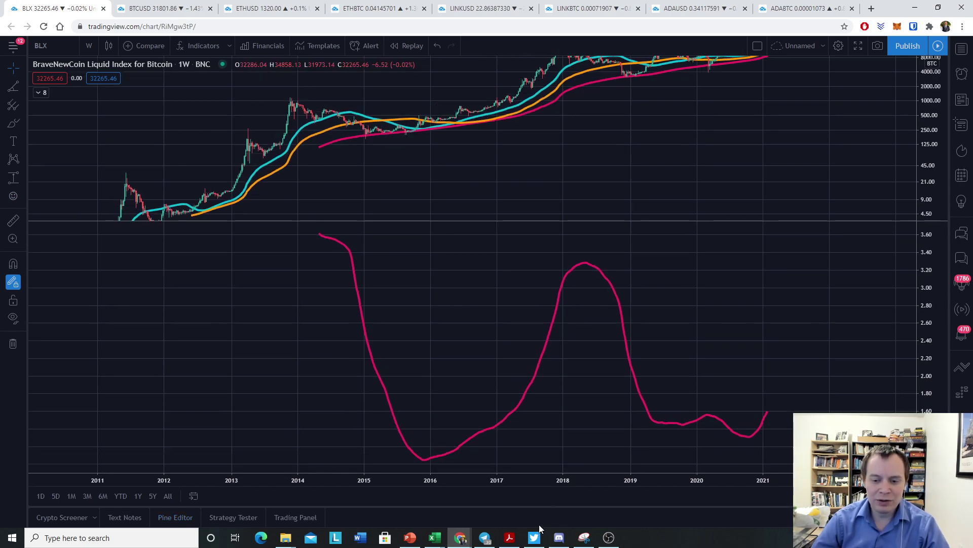
pyautogui.moveTo(567, 398); pyautogui.dragTo(320, 408)
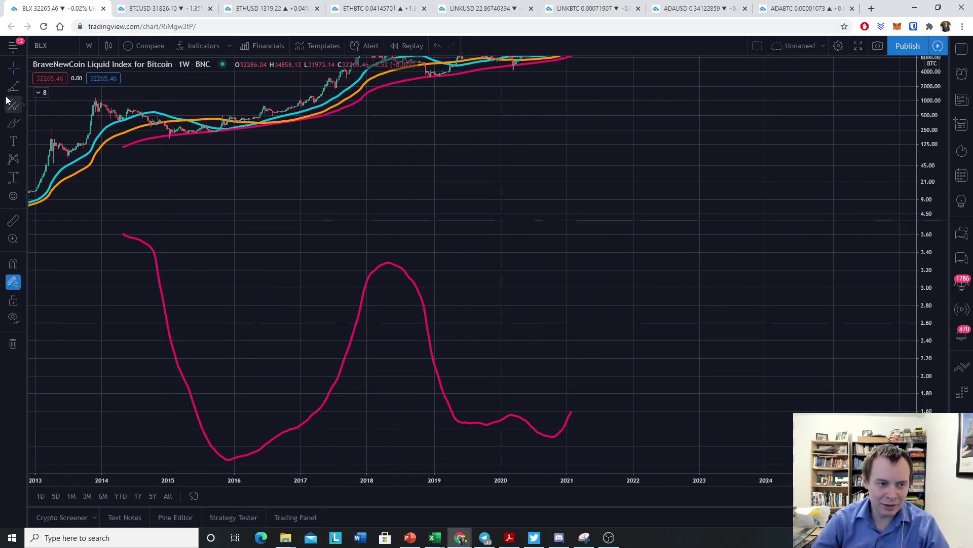
# Step: Draw a yellow trendline from the pink curve's 2014 peak (3.64) to 2.75 in 2024, then heighten the price pane
pyautogui.click(9, 72)
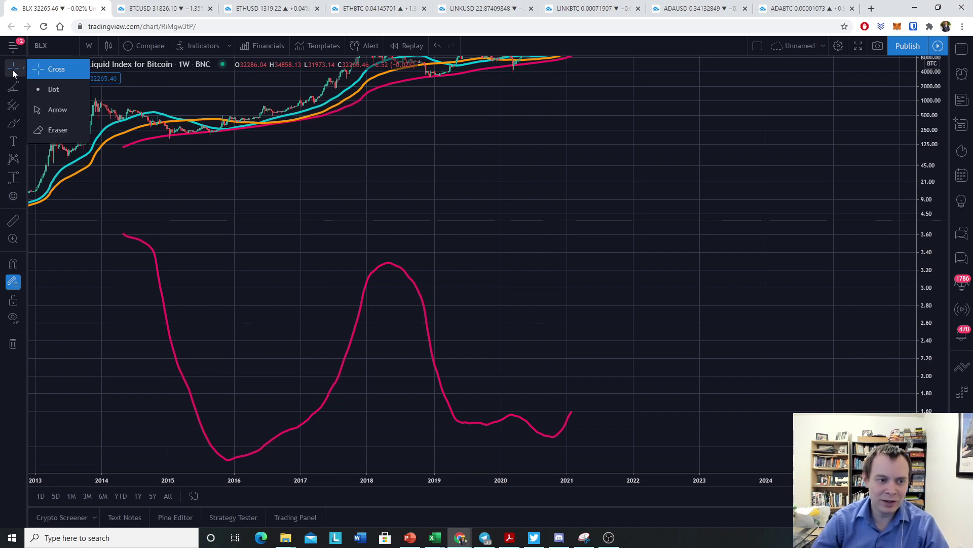
pyautogui.click(23, 124)
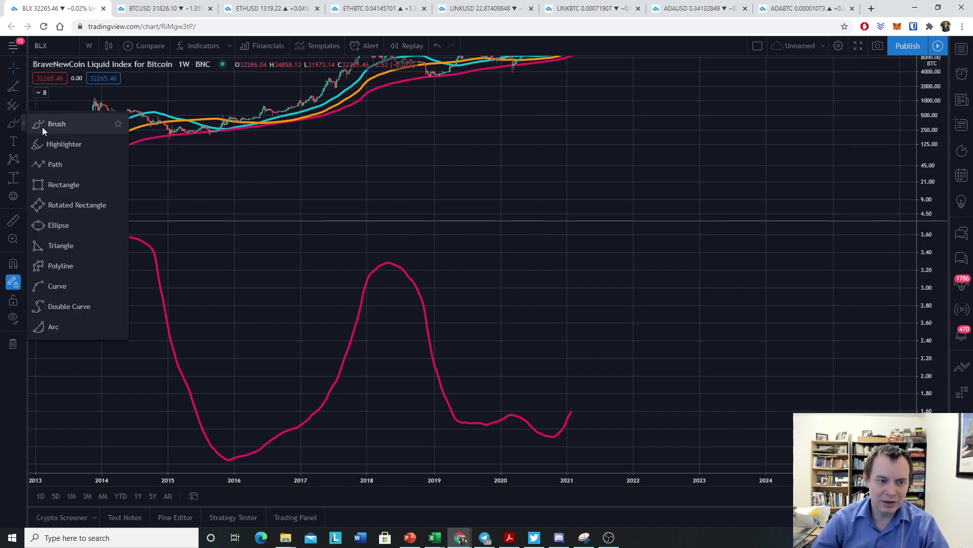
pyautogui.click(43, 129)
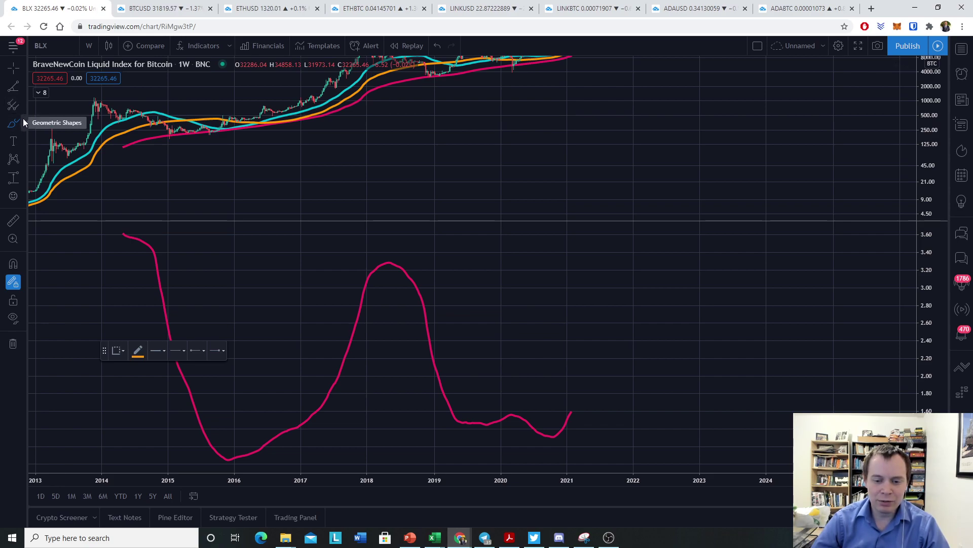
pyautogui.click(23, 87)
pyautogui.click(44, 87)
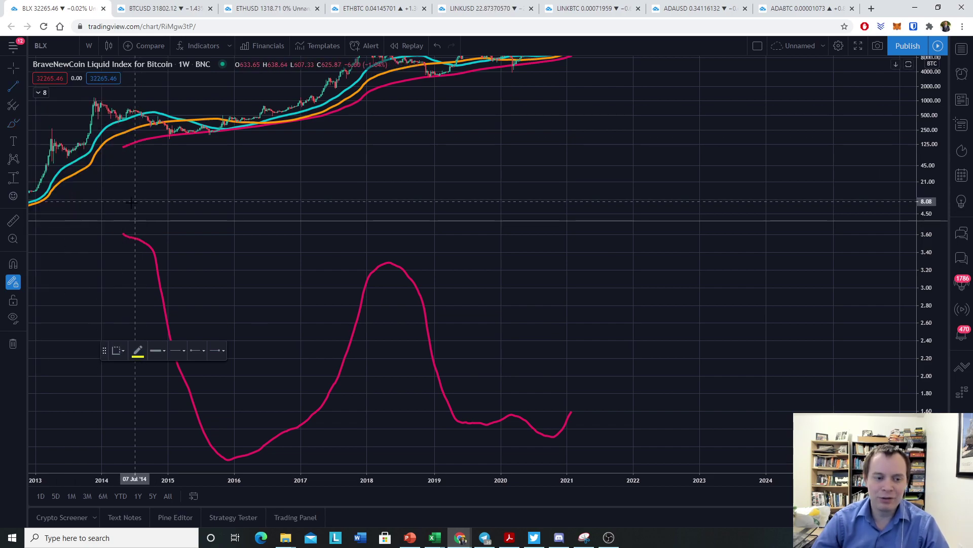
pyautogui.click(122, 232)
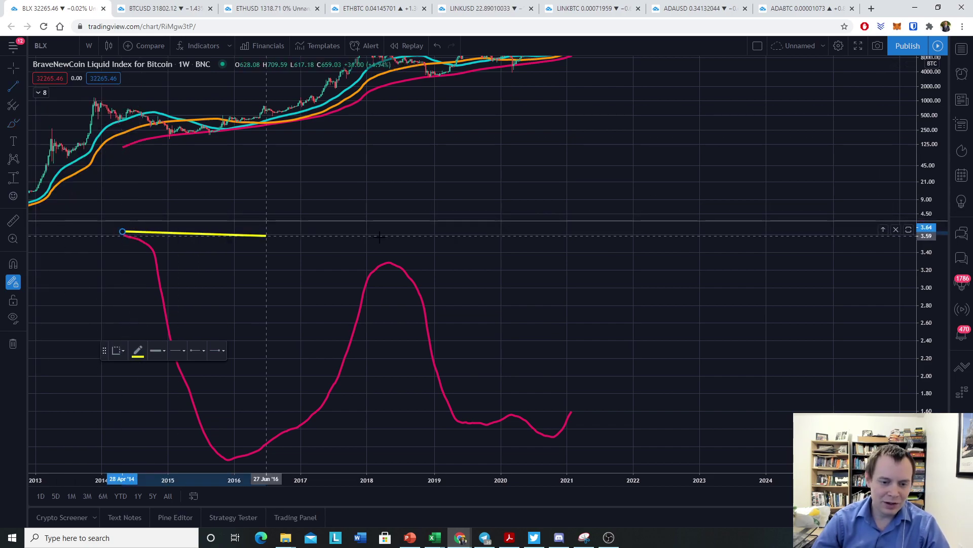
pyautogui.click(823, 309)
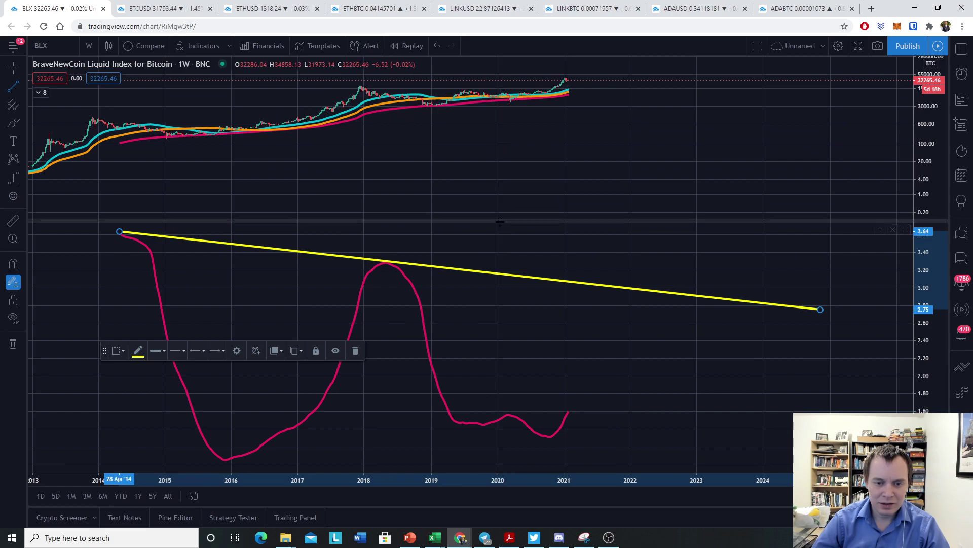
pyautogui.moveTo(410, 222); pyautogui.dragTo(391, 308)
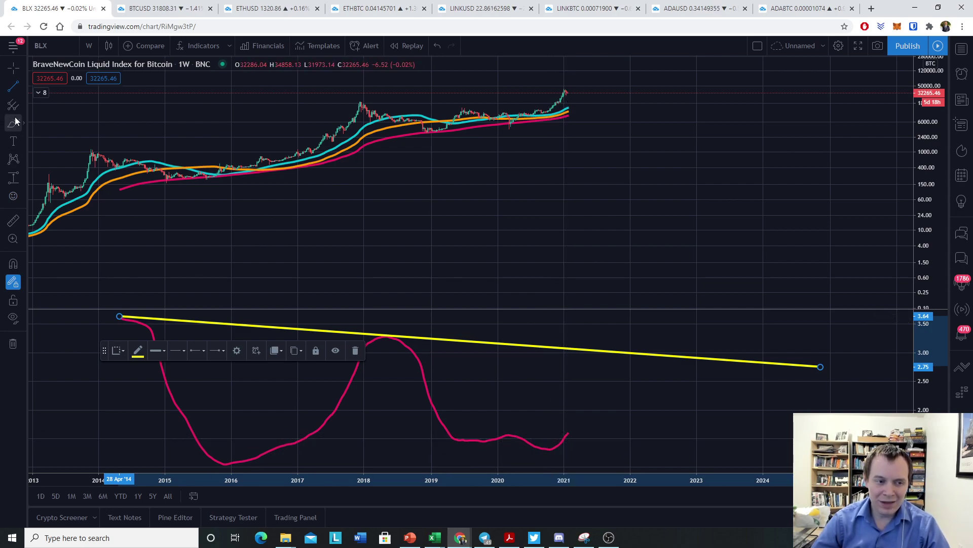
# Step: Enlarge the pink ratio pane and draw a yellow trendline from the 2015 low to about 1.52 in 2024
pyautogui.moveTo(780, 308); pyautogui.dragTo(780, 183)
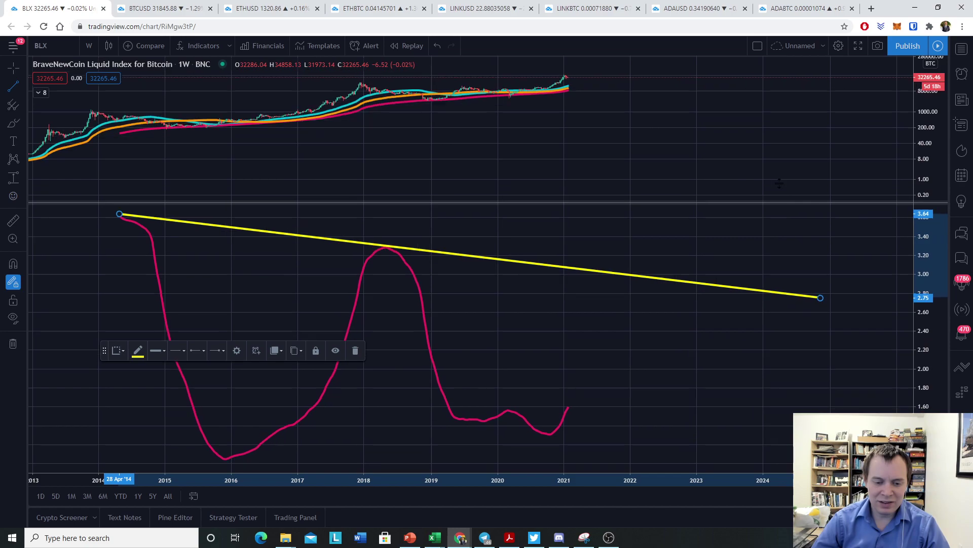
pyautogui.click(14, 86)
pyautogui.click(211, 464)
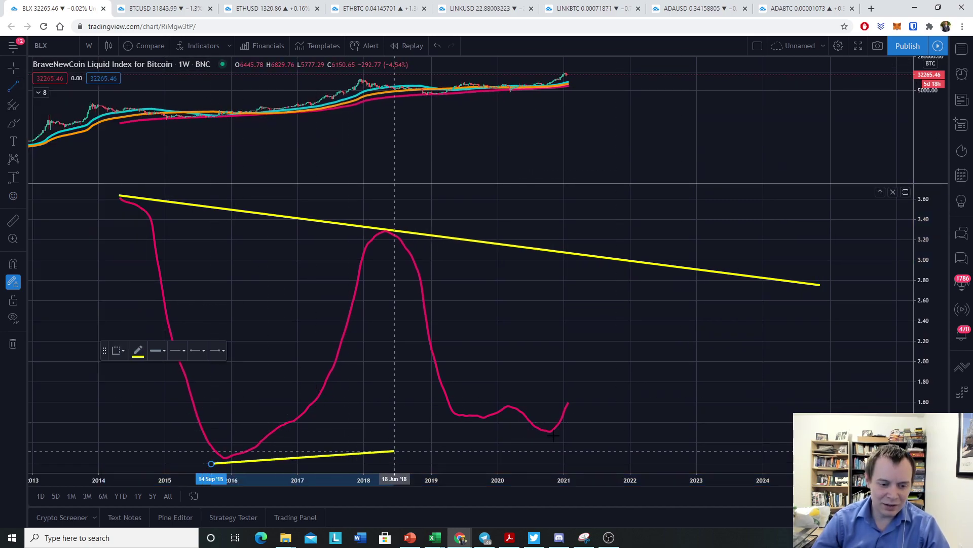
pyautogui.click(824, 409)
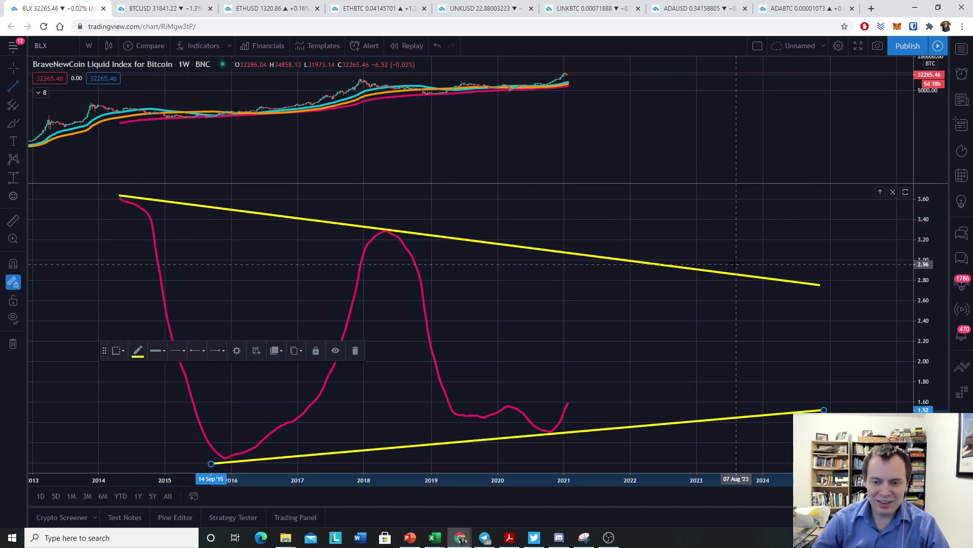
# Step: Circle the 2014 and 2018 peaks of the upper line in orange with the brush
pyautogui.click(7, 126)
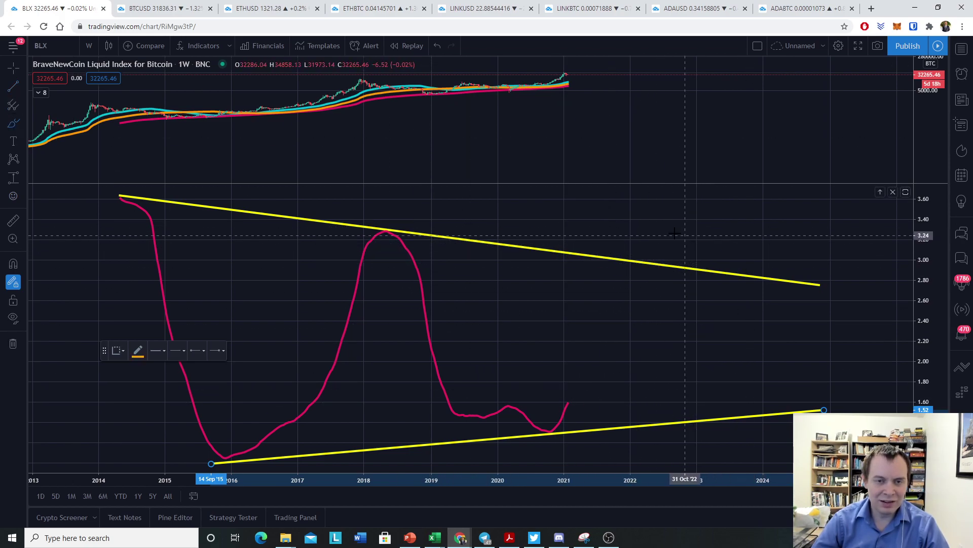
pyautogui.moveTo(388, 218)
pyautogui.mouseDown()
pyautogui.moveTo(376, 234)
pyautogui.moveTo(388, 228)
pyautogui.mouseUp()
pyautogui.moveTo(126, 184)
pyautogui.mouseDown()
pyautogui.moveTo(110, 217)
pyautogui.moveTo(128, 204)
pyautogui.mouseUp()
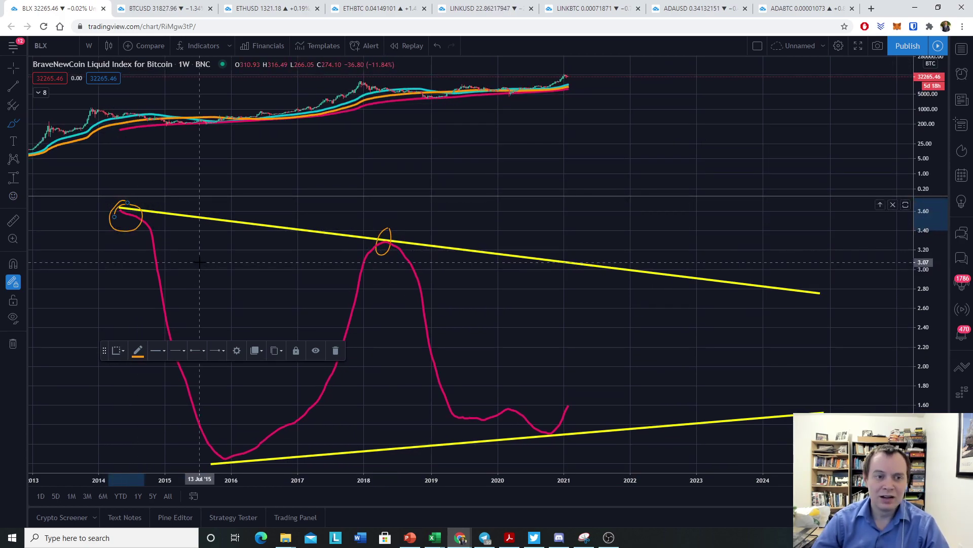